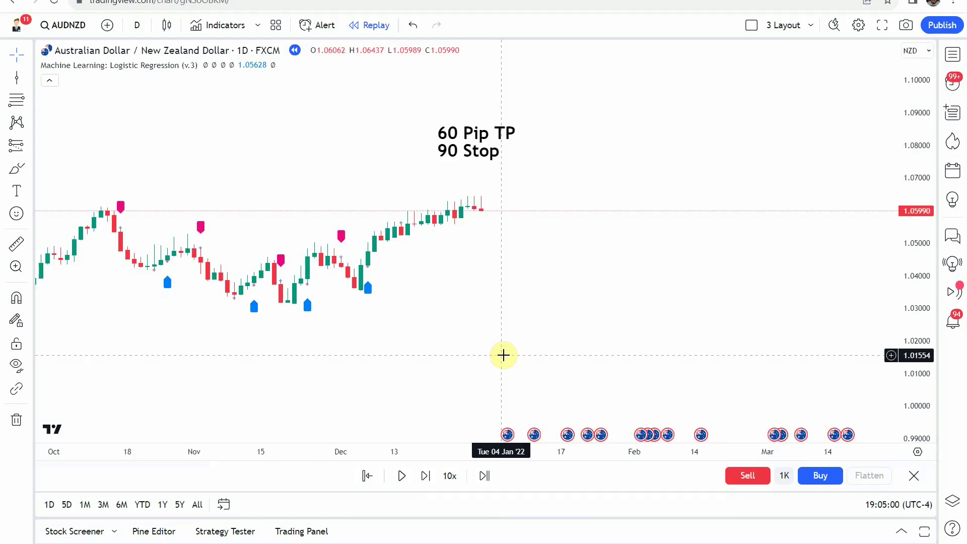
Examine the past buy and sell signals on the AUDNZD daily chart from June to December 2021
scroll(504, 356, down, 5)
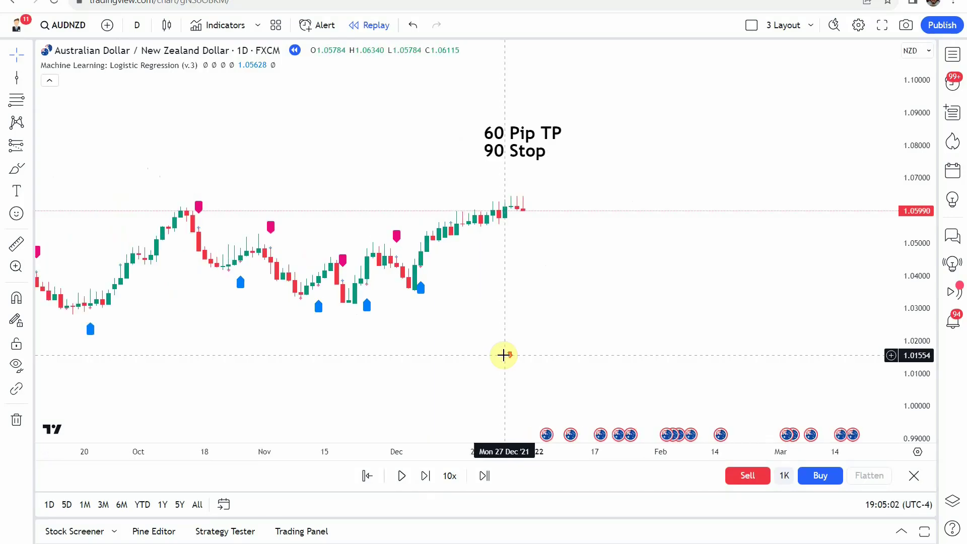
scroll(178, 192, up, 4)
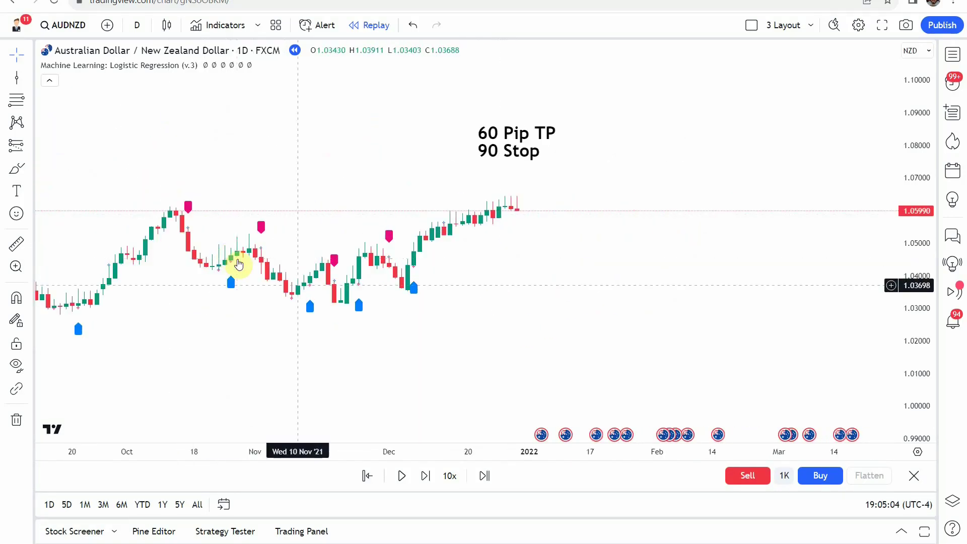
scroll(412, 302, up, 4)
drag(475, 310, 445, 322)
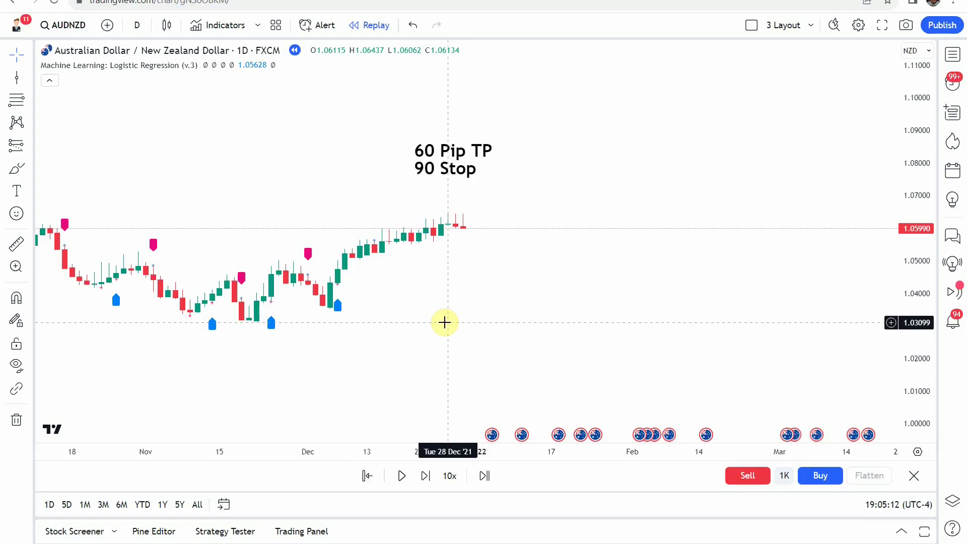
scroll(423, 328, left, 5)
scroll(302, 347, down, 3)
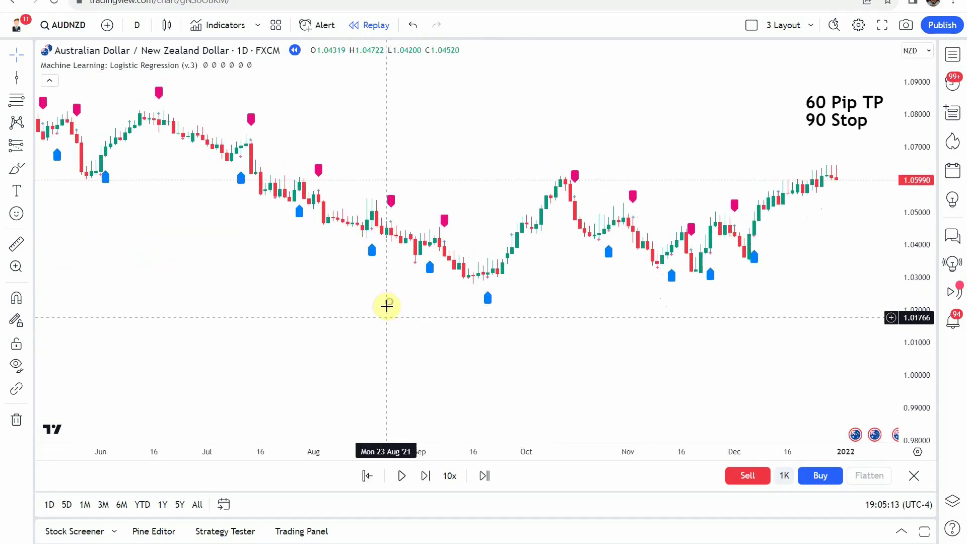
scroll(477, 307, left, 1)
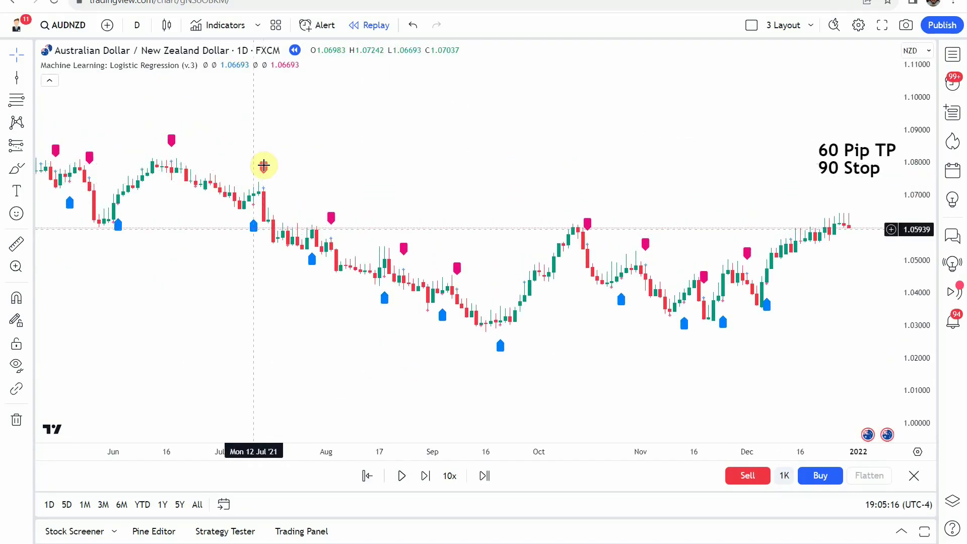
scroll(362, 355, right, 1)
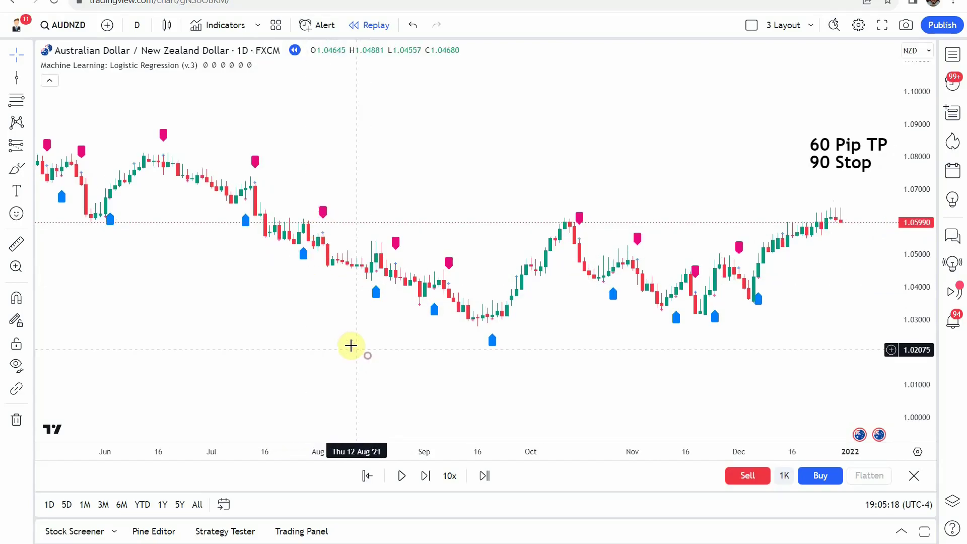
scroll(494, 300, up, 2)
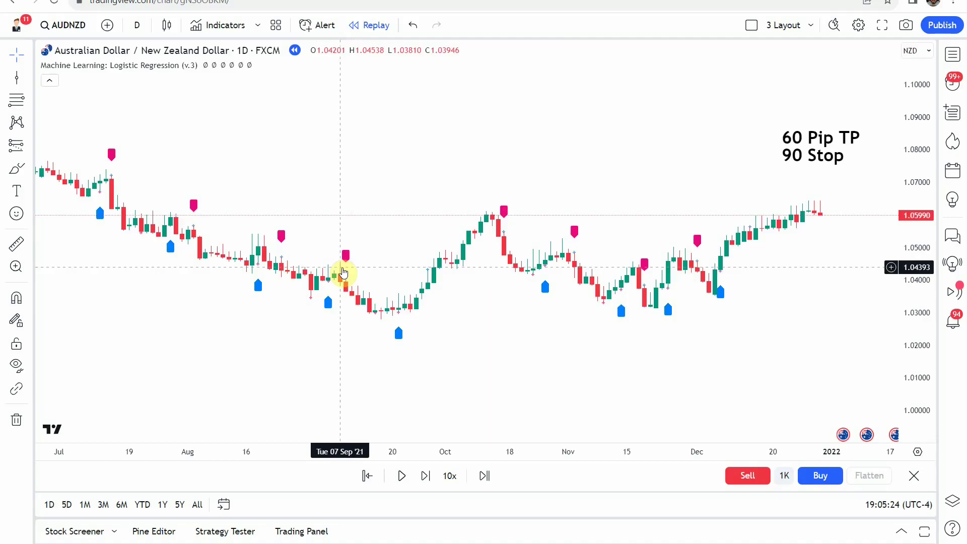
scroll(337, 310, right, 3)
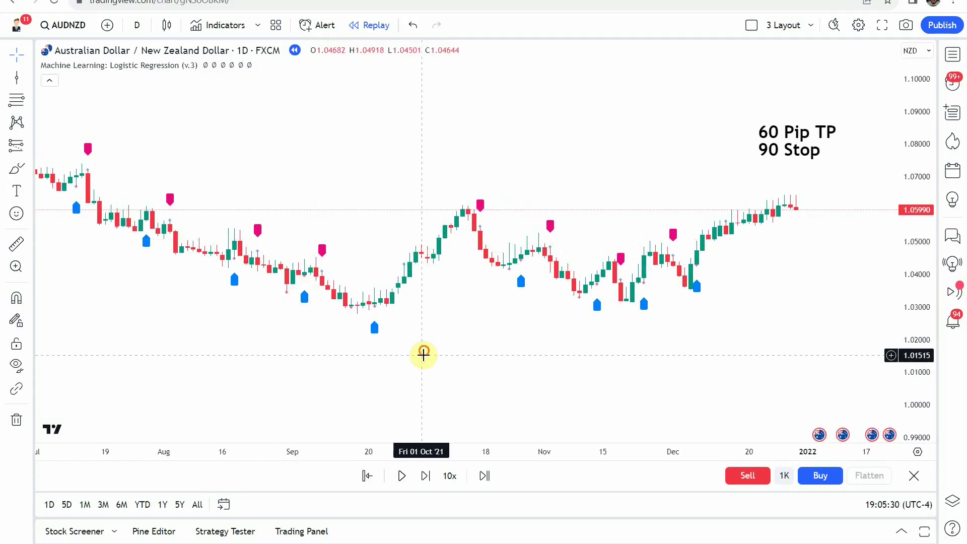
scroll(426, 366, left, 1)
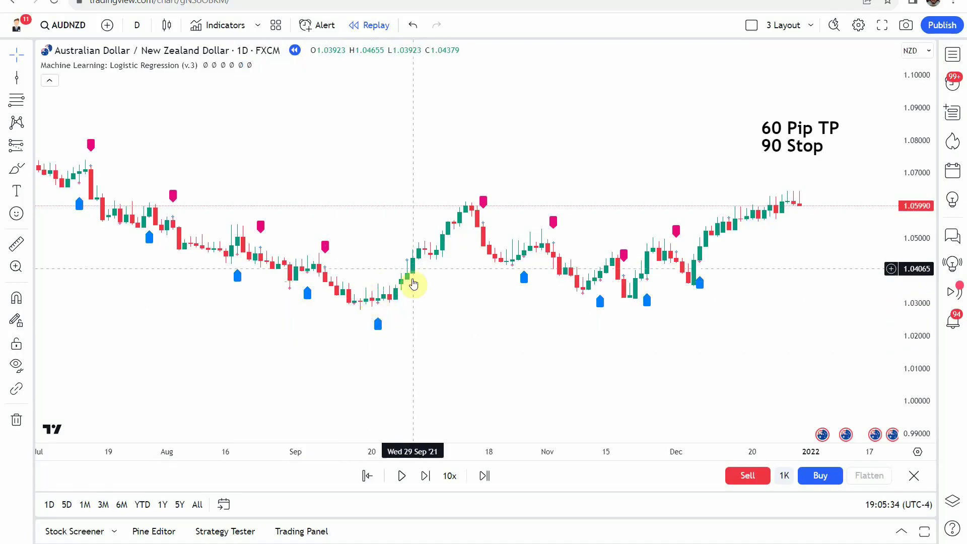
scroll(408, 304, right, 1)
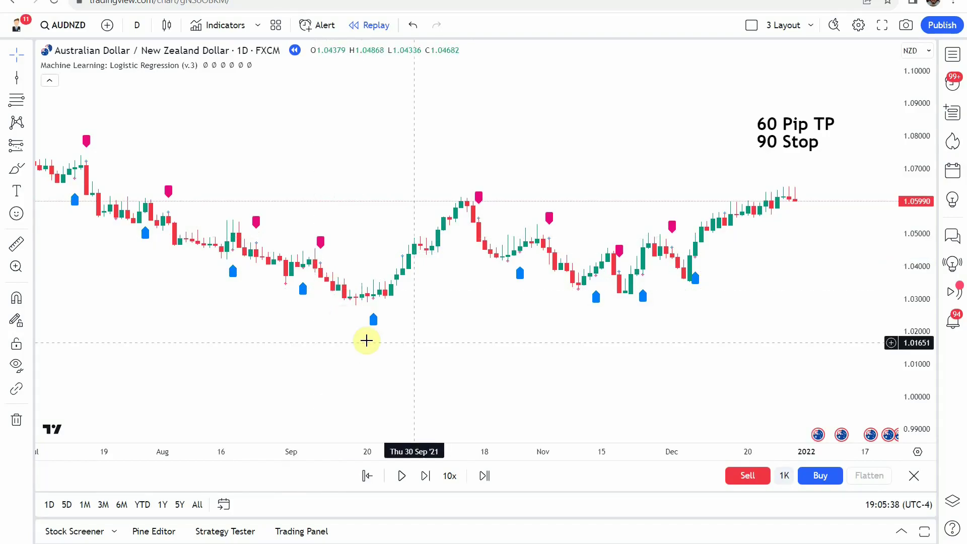
drag(453, 328, 255, 350)
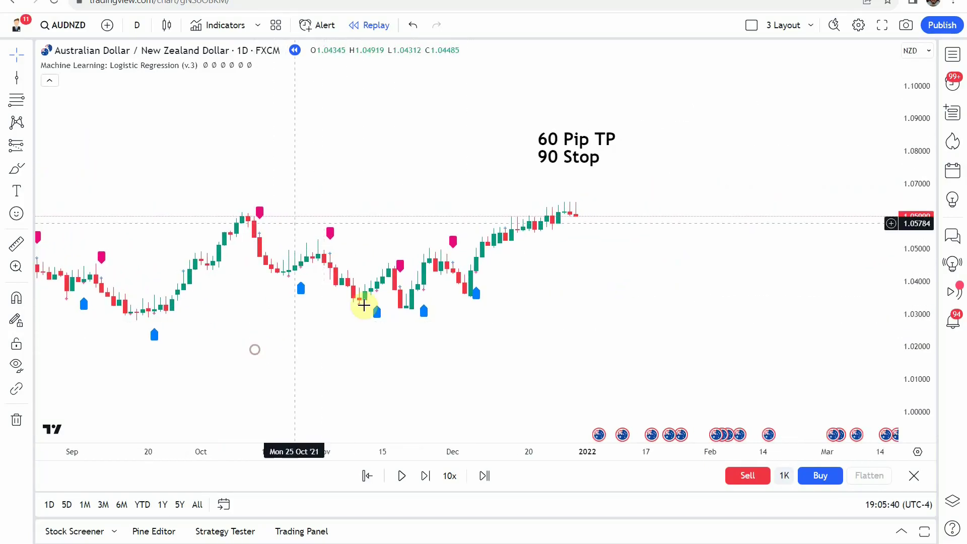
Review the input settings of the Machine Learning: Logistic Regression indicator and close them without changes
click(228, 65)
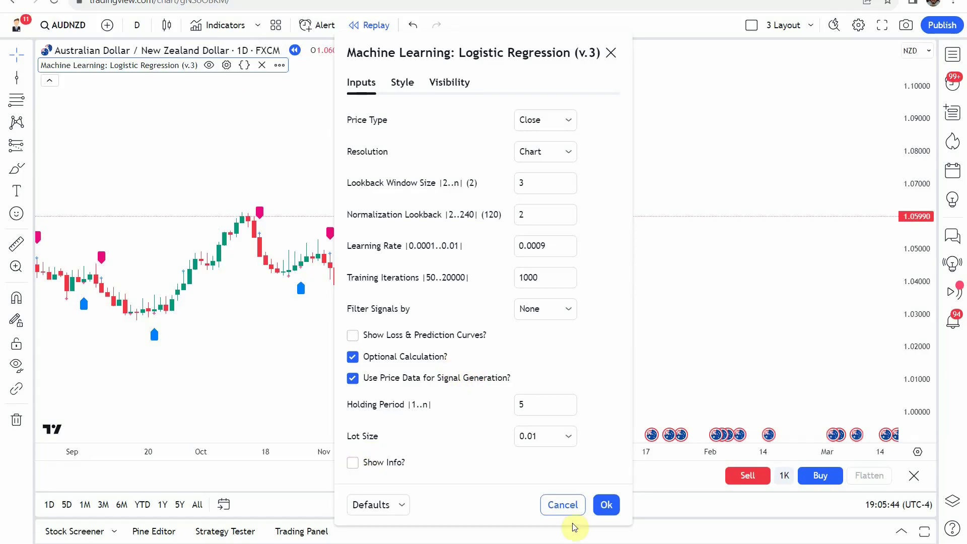
click(605, 504)
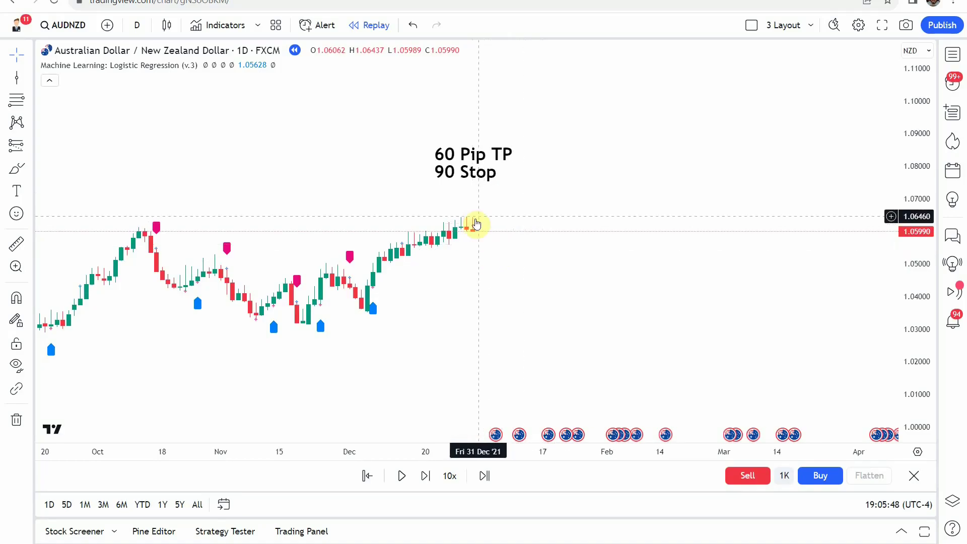
drag(182, 350, 471, 356)
drag(609, 334, 372, 335)
drag(678, 318, 613, 337)
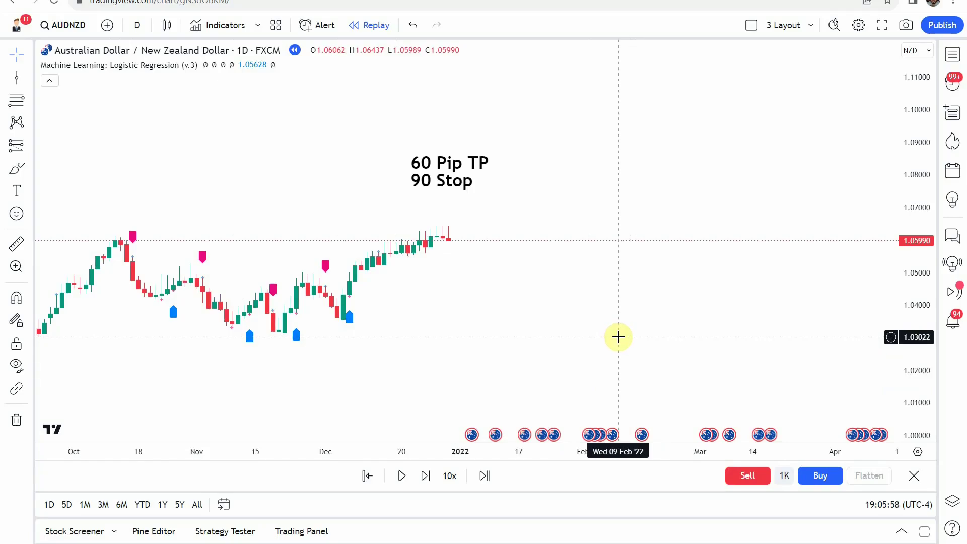
drag(615, 337, 562, 302)
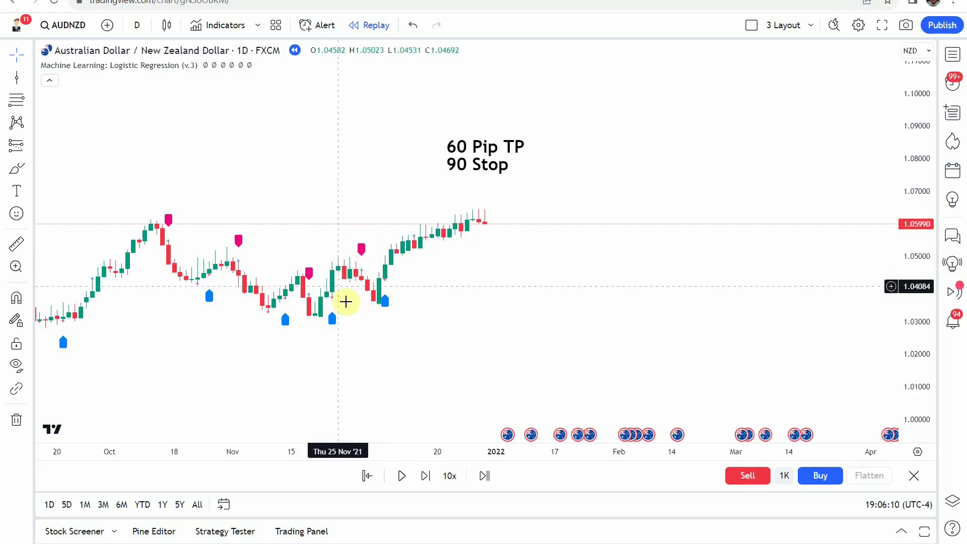
mouse_move(464, 295)
mouse_down()
mouse_move(411, 317)
mouse_move(398, 307)
mouse_up()
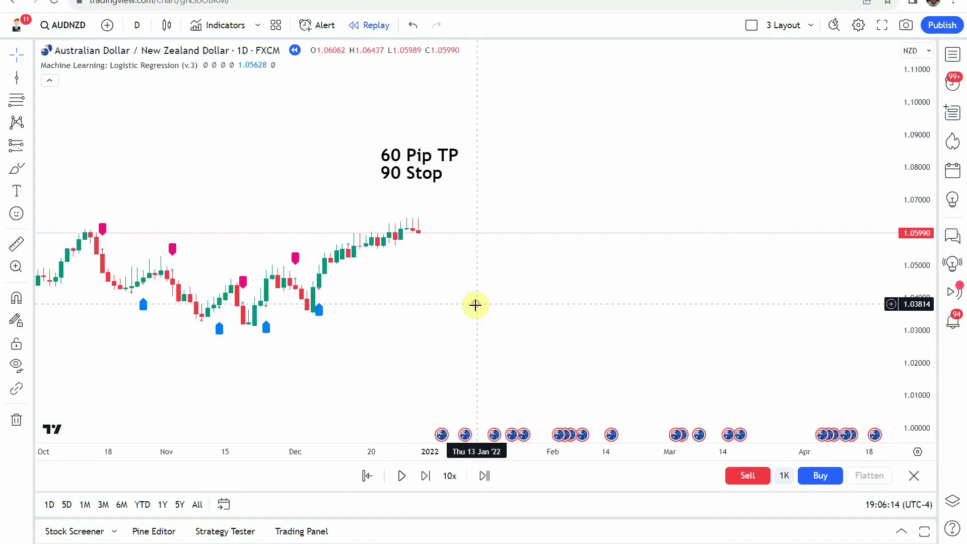
drag(475, 303, 479, 310)
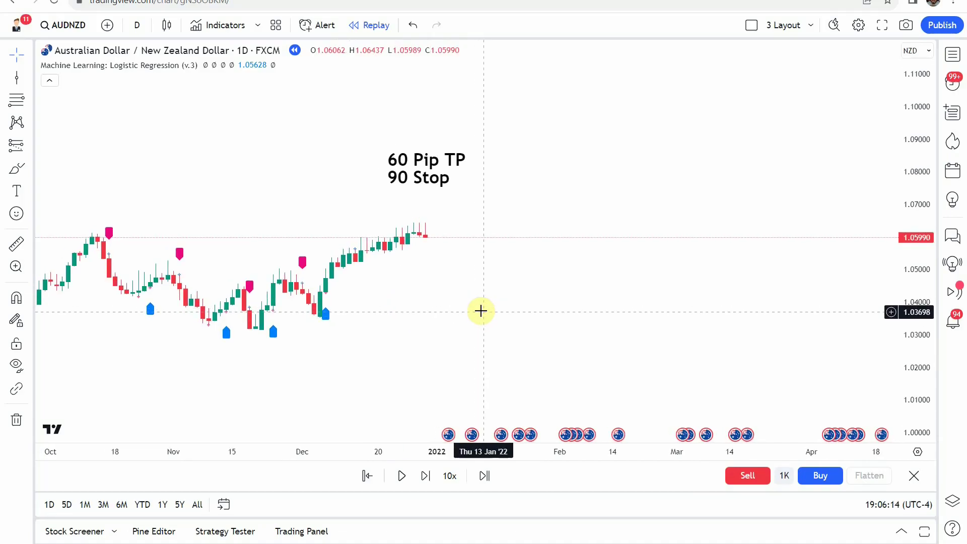
Play the bar replay forward from the end of 2021 and pause it to see the first January 2022 signals
click(401, 476)
click(401, 475)
scroll(433, 358, up, 2)
drag(406, 361, 596, 345)
double_click(929, 355)
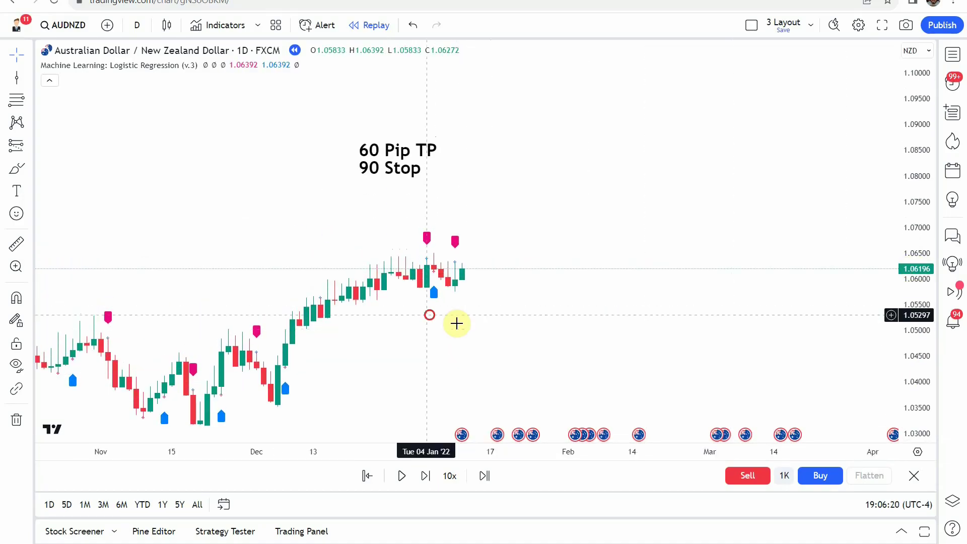
scroll(432, 293, up, 1)
drag(432, 293, 398, 324)
Reset the bar replay's starting point to the 4 January 2022 candle with the sell signal
click(368, 475)
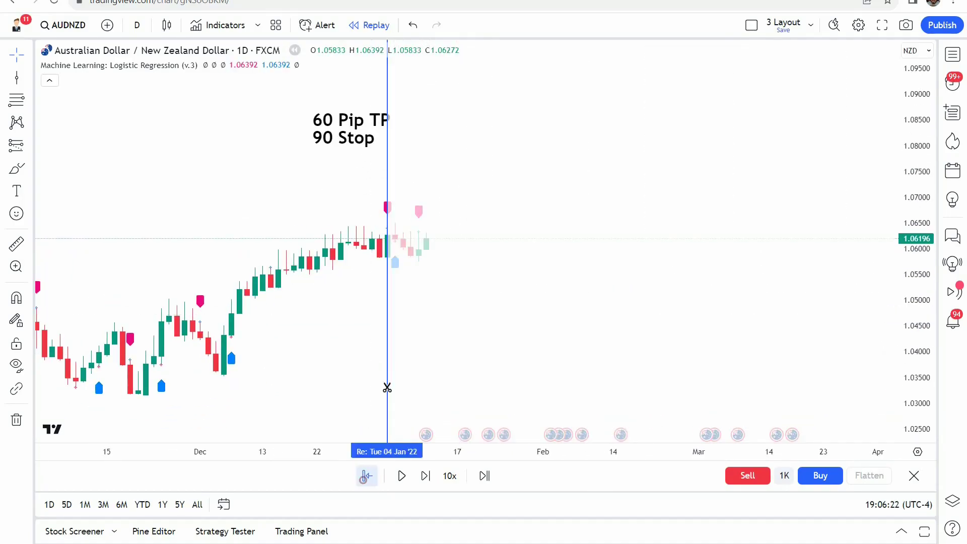
click(379, 322)
drag(512, 332, 610, 335)
Advance the bar replay one candle at a time from 4 January to 28 January 2022
click(425, 476)
click(425, 475)
click(425, 475)
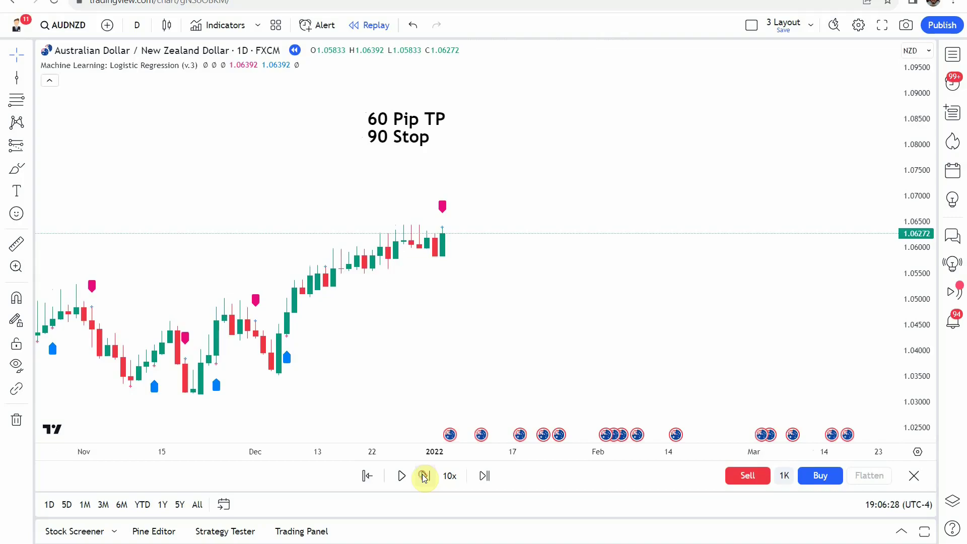
click(426, 475)
click(425, 475)
click(425, 476)
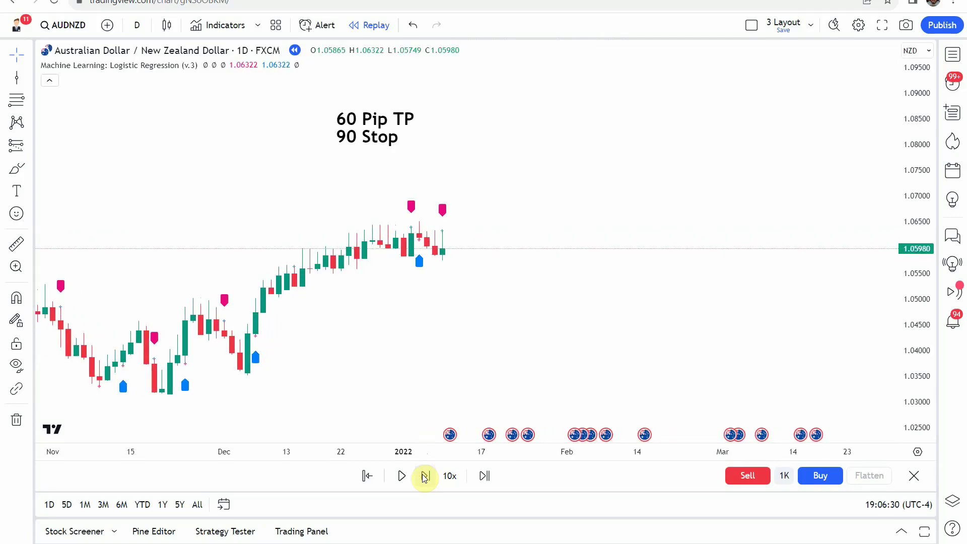
click(425, 476)
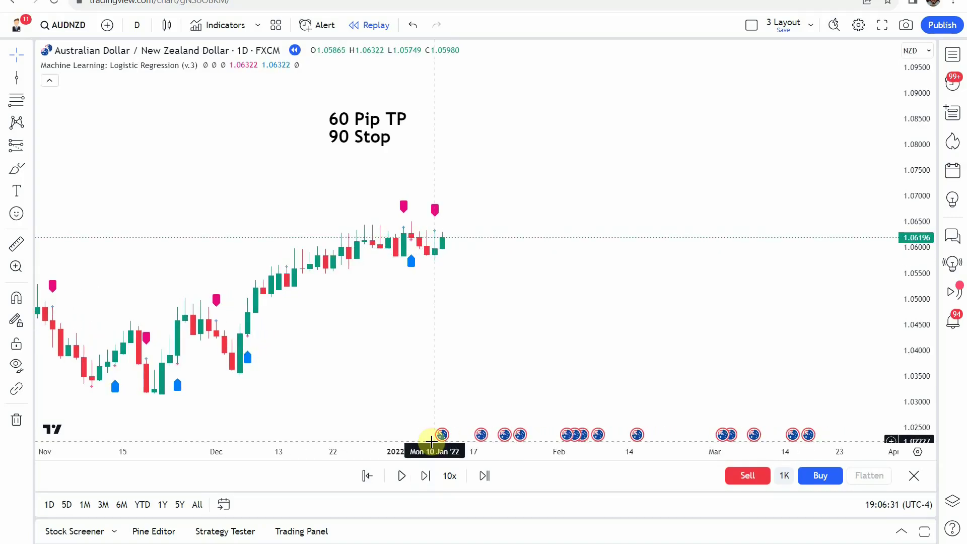
click(425, 476)
click(426, 476)
click(423, 477)
click(423, 476)
click(424, 476)
click(425, 475)
click(426, 476)
click(426, 476)
click(425, 476)
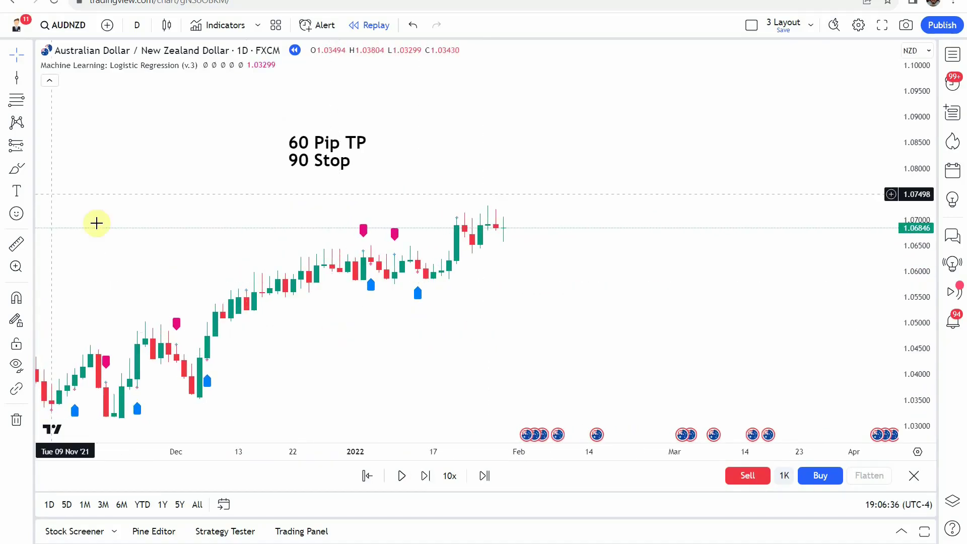
Place a vertical line on the 4 January 2022 sell signal and colour it red
click(17, 78)
click(363, 317)
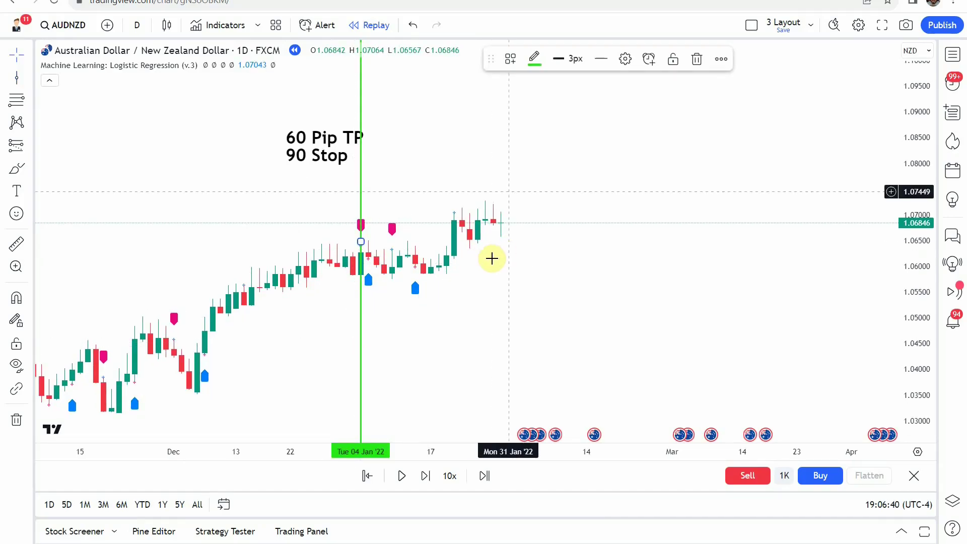
click(537, 59)
click(554, 220)
click(561, 228)
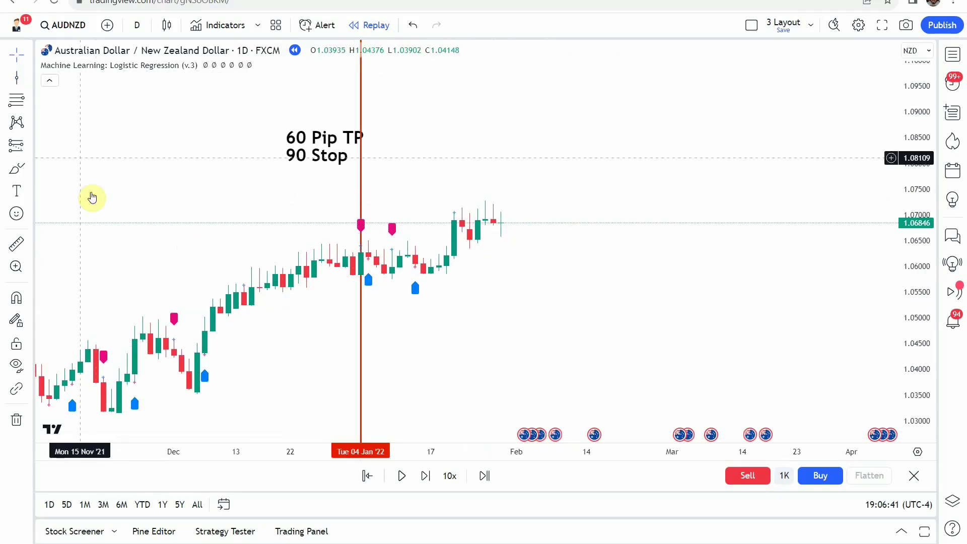
Mark the signals of 5, 10 and 13 January 2022 with red vertical lines
click(16, 78)
click(370, 307)
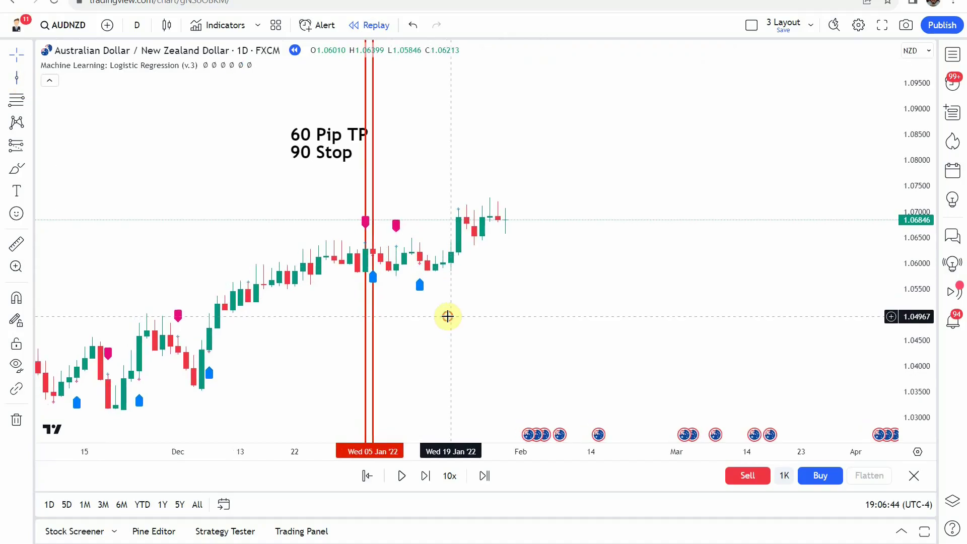
click(21, 80)
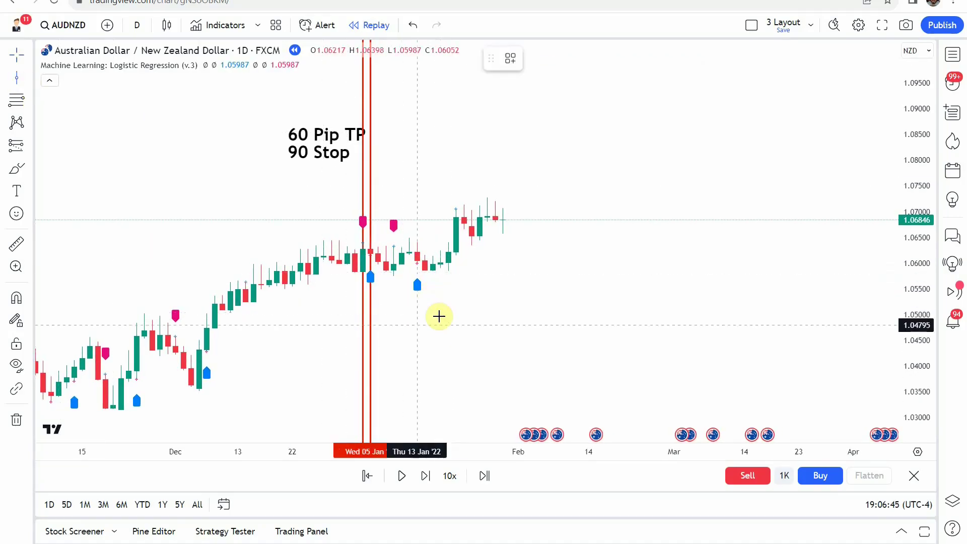
click(394, 324)
click(17, 79)
click(417, 319)
click(245, 327)
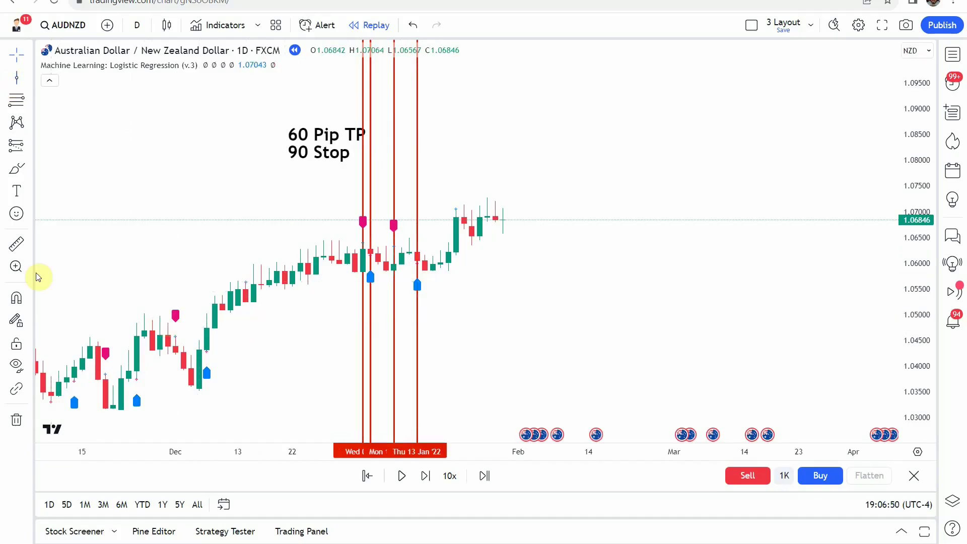
Measure the price move after the 10 January 2022 sell signal, starting from that candle's close
click(403, 263)
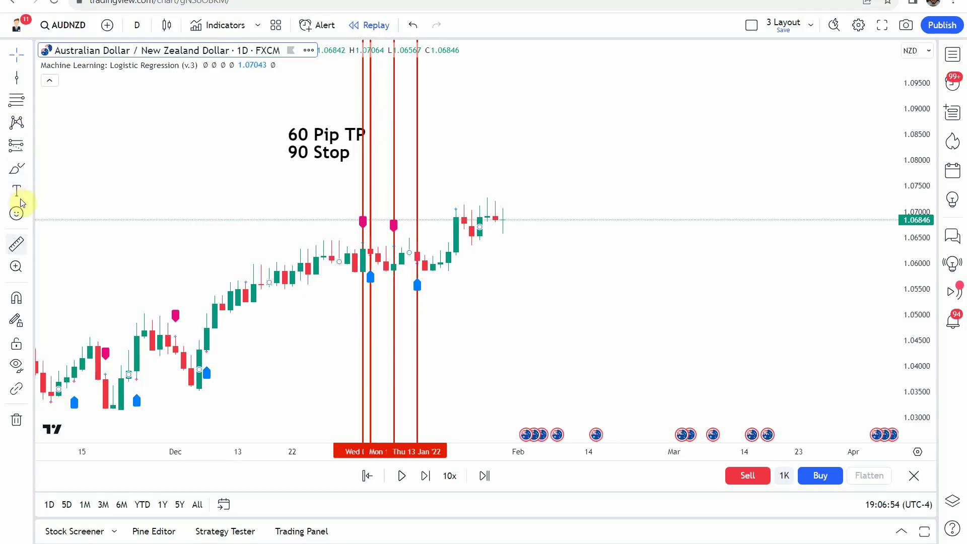
click(16, 244)
click(391, 266)
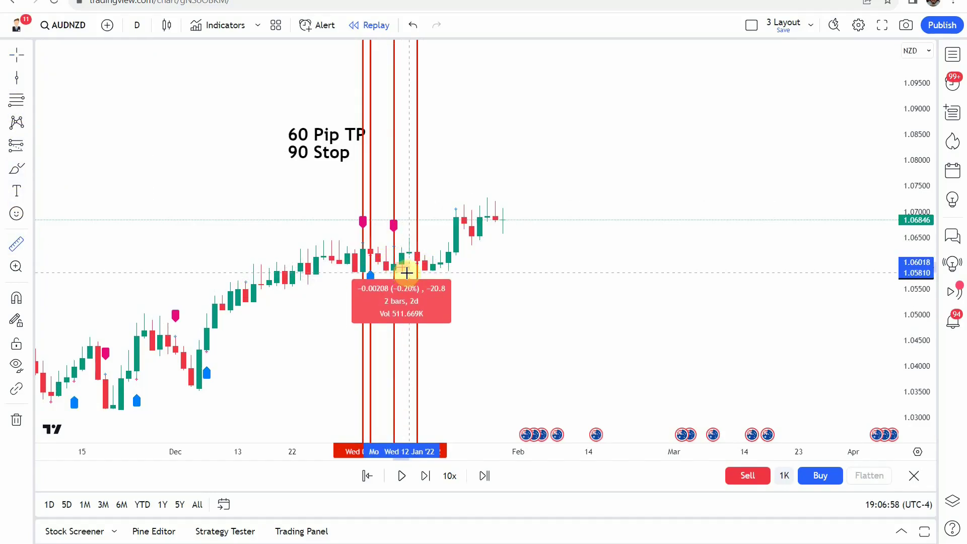
click(422, 222)
click(526, 299)
Open the line colour choices for the vertical line on 13 January 2022
click(417, 324)
click(535, 59)
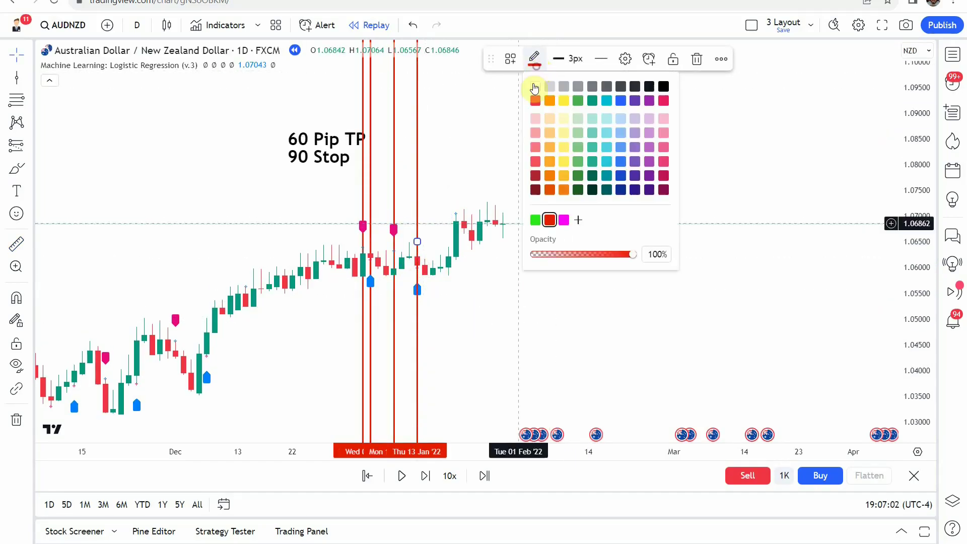